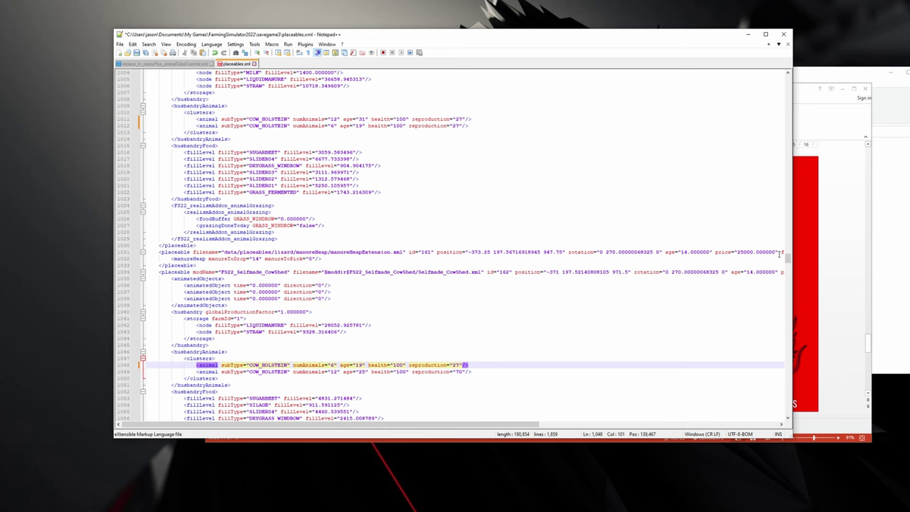
# - Using the slide's age and reproduction table, set reproduction to 81 for the 12 Holsteins aged 25 in placeables.xml and save the file
pyautogui.click(840, 231)
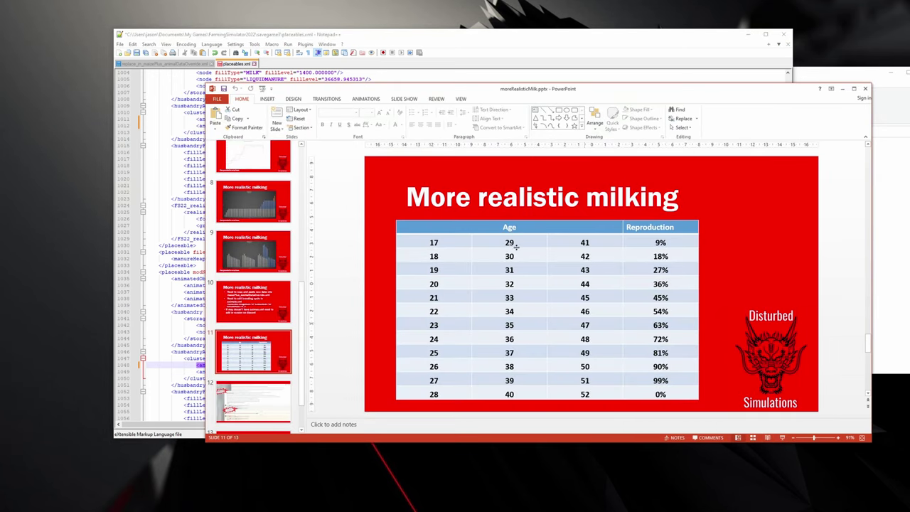
pyautogui.click(383, 59)
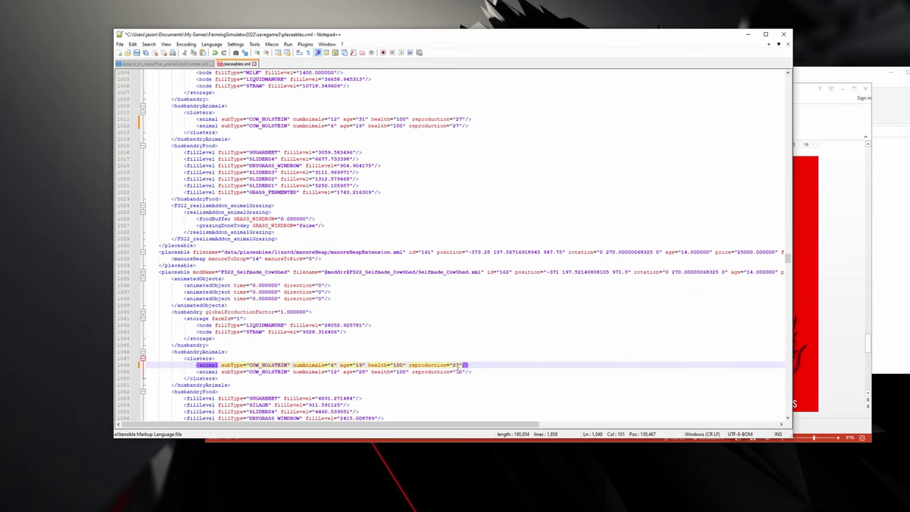
pyautogui.moveTo(455, 371); pyautogui.dragTo(459, 371)
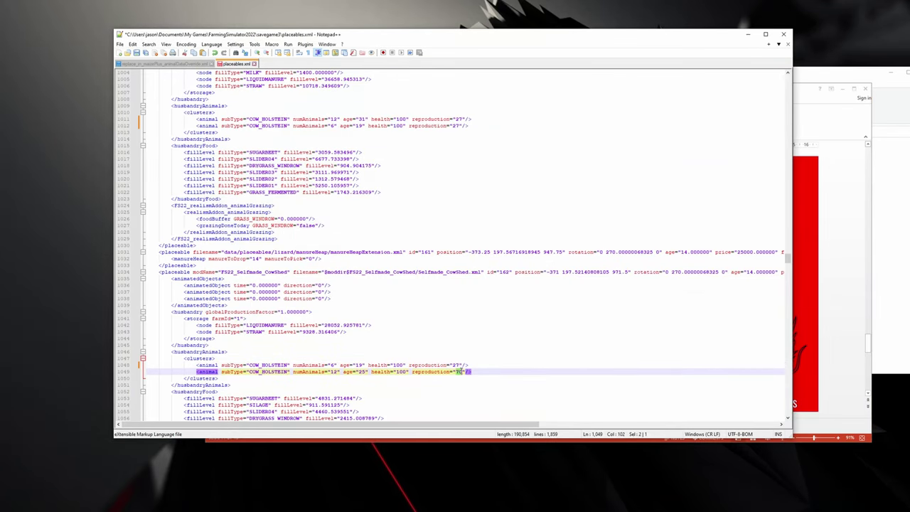
pyautogui.write('81')
pyautogui.hotkey('ctrl', 's')
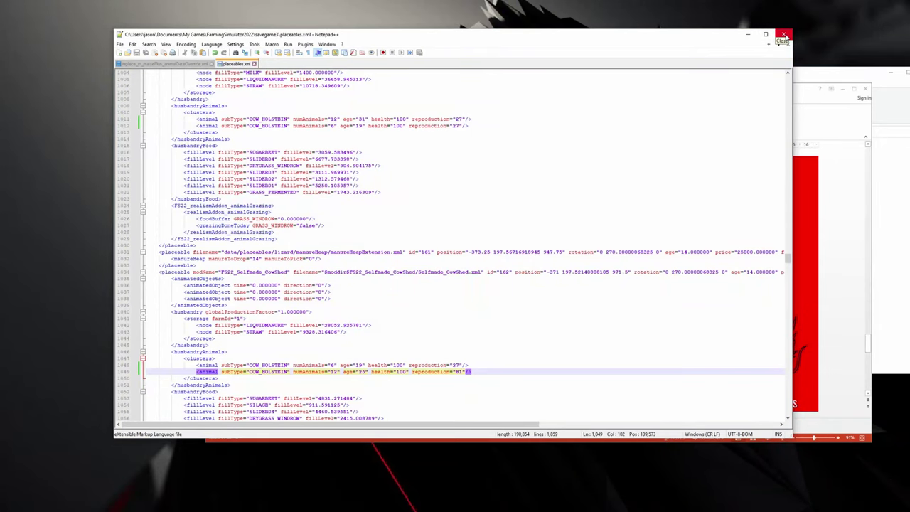
# - Close the text editor, the milking presentation and the savegame folder window
pyautogui.click(783, 35)
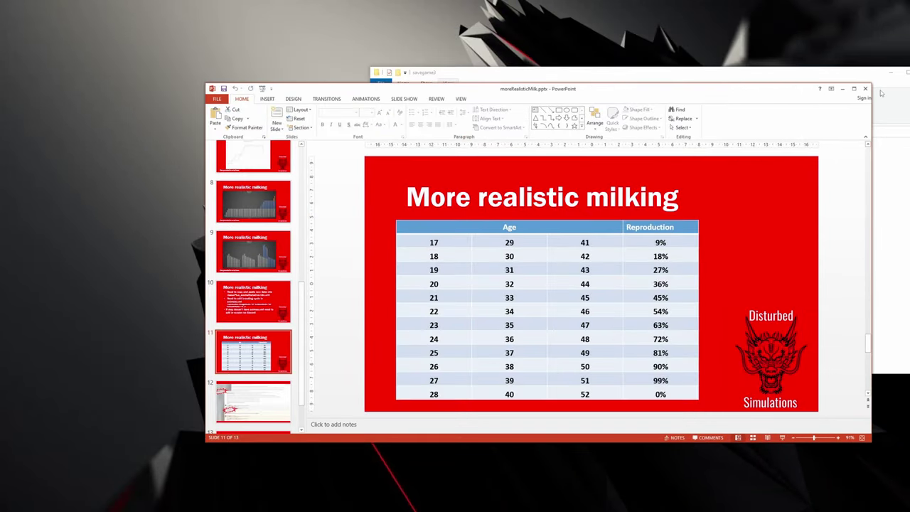
pyautogui.click(866, 89)
pyautogui.click(903, 71)
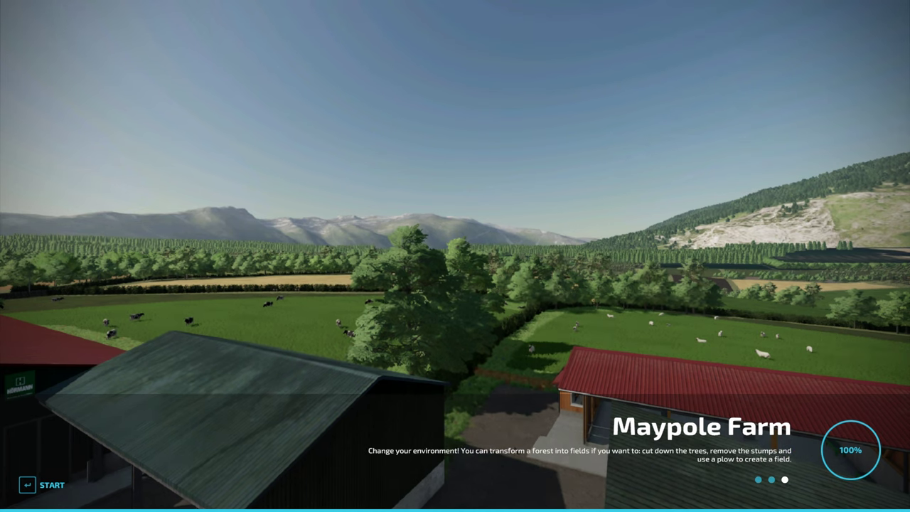
# - Start the loaded Maypole Farm save and walk between the buildings into the farmyard facing the cowshed
pyautogui.press('Return')
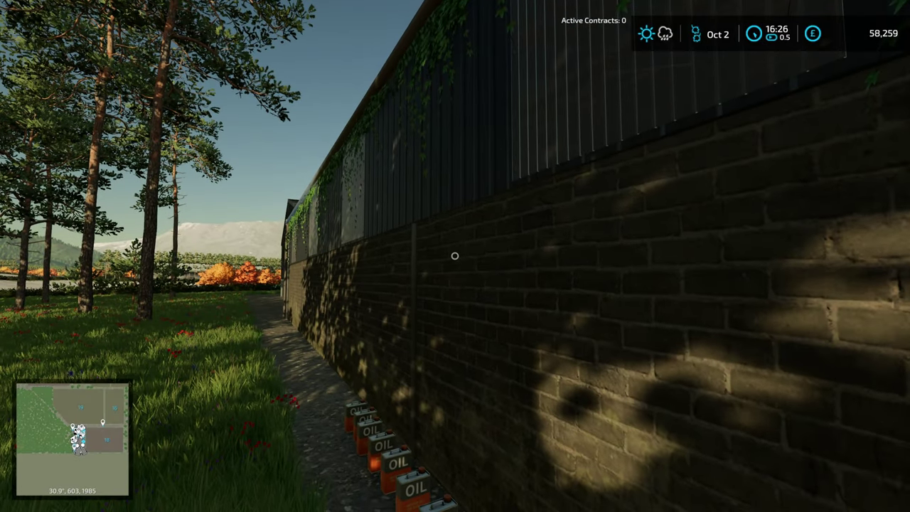
pyautogui.press('w')
pyautogui.press('w')
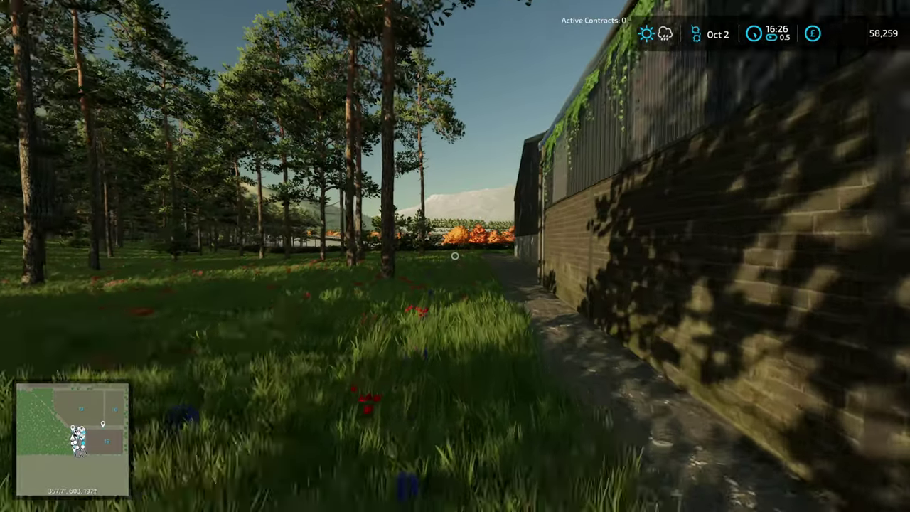
pyautogui.press('w')
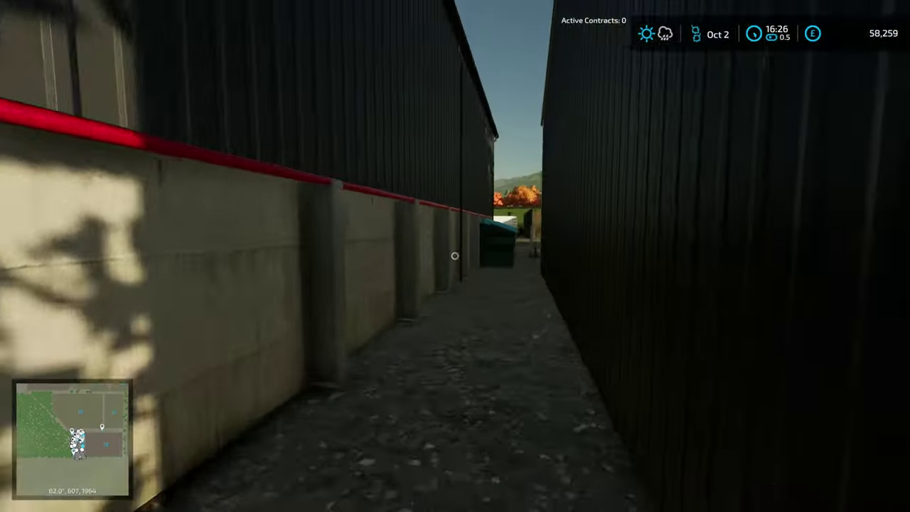
pyautogui.press('w')
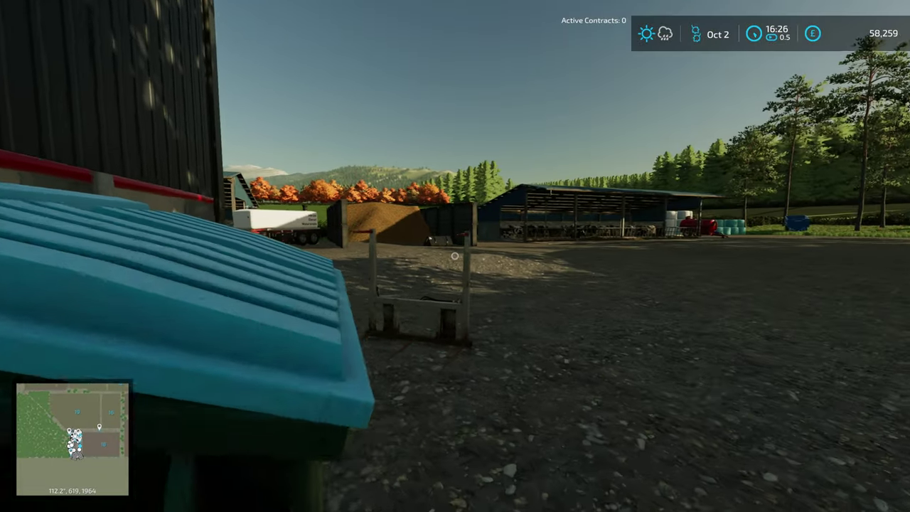
pyautogui.press('w')
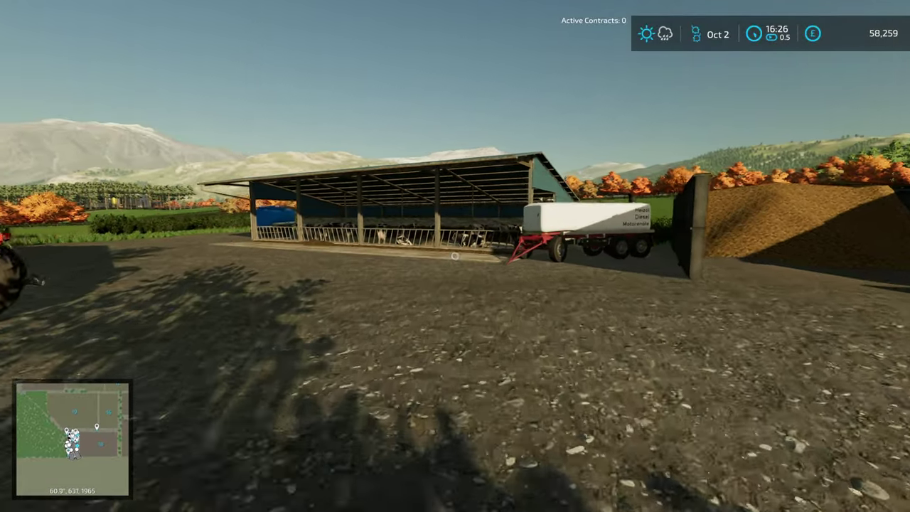
# - Open the animals overview in the game menu
pyautogui.press('Escape')
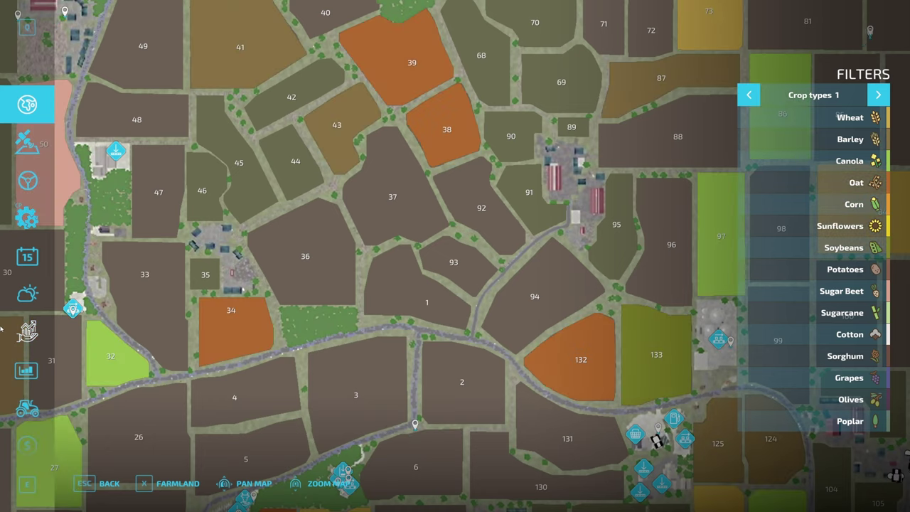
pyautogui.press('Escape')
pyautogui.press('Escape')
pyautogui.scroll(-5, 28, 299)
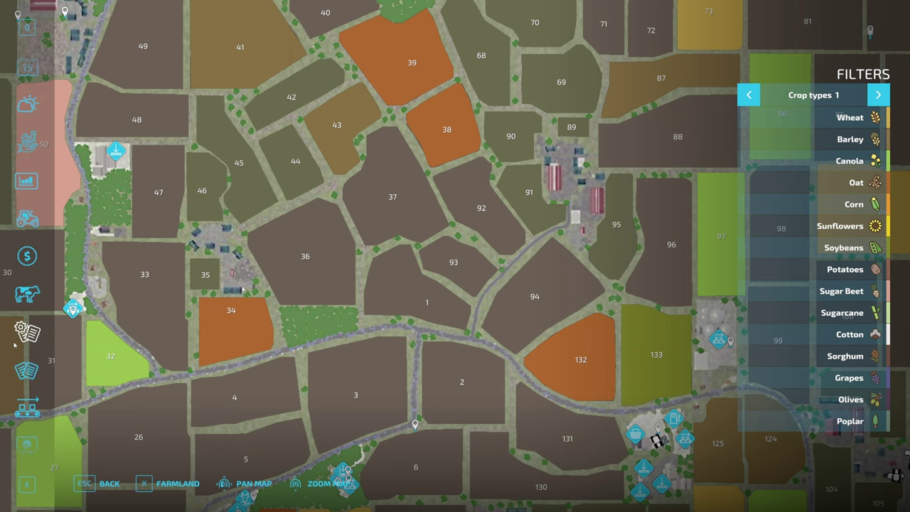
pyautogui.click(31, 304)
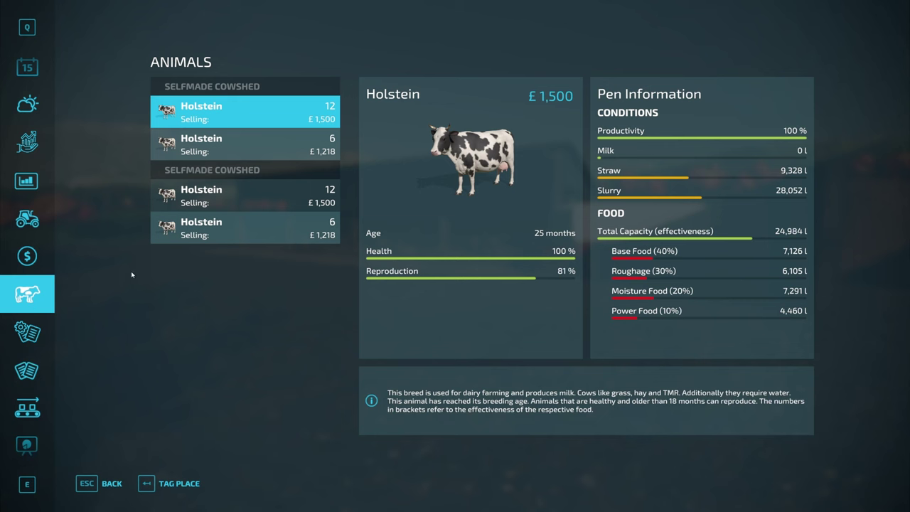
# - Examine the age and reproduction of each Holstein group in both Selfmade Cowsheds, and close the overview
pyautogui.click(243, 142)
pyautogui.click(266, 190)
pyautogui.click(269, 235)
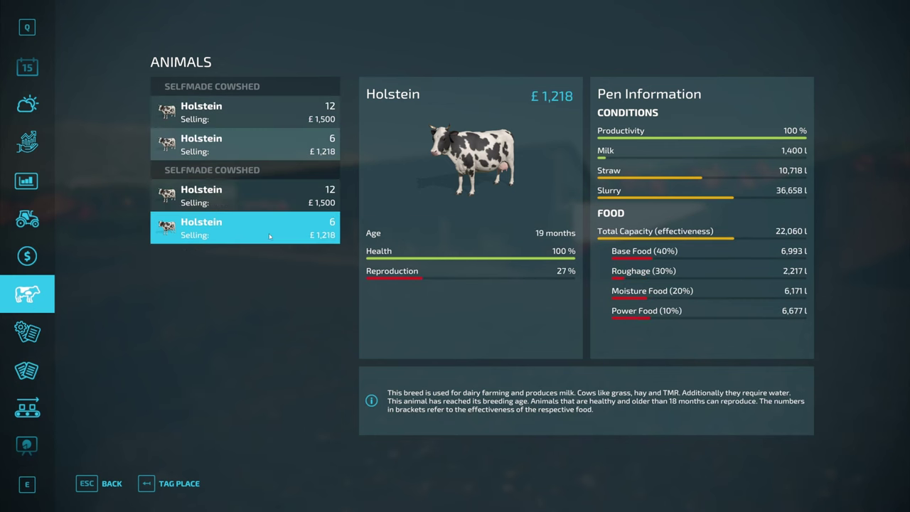
pyautogui.click(276, 198)
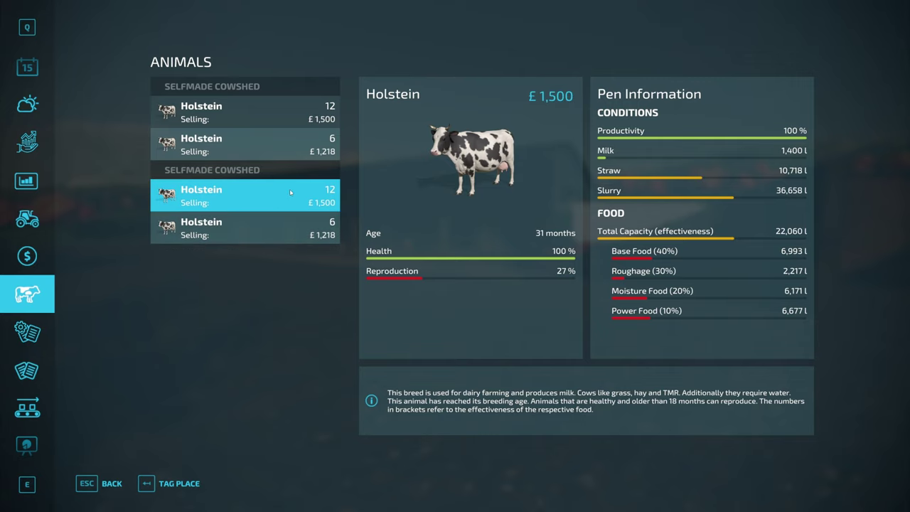
pyautogui.click(302, 231)
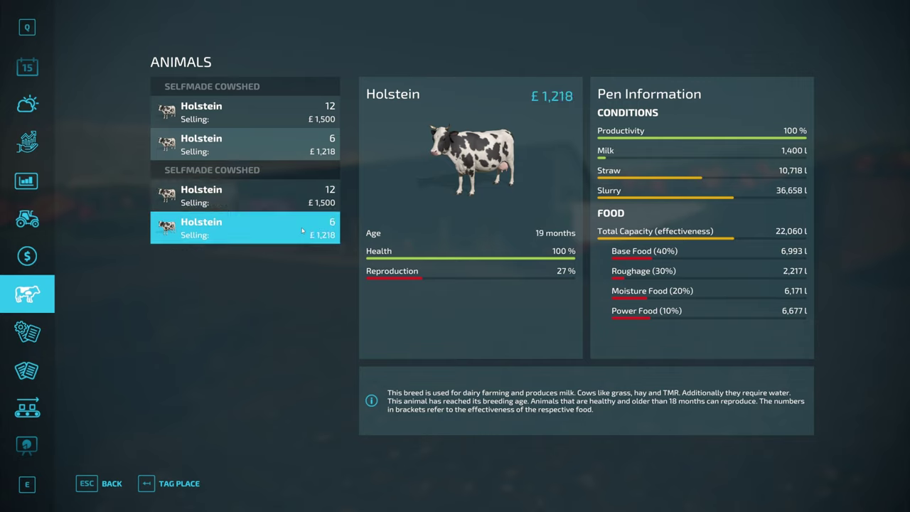
pyautogui.click(315, 194)
pyautogui.click(311, 143)
pyautogui.click(310, 121)
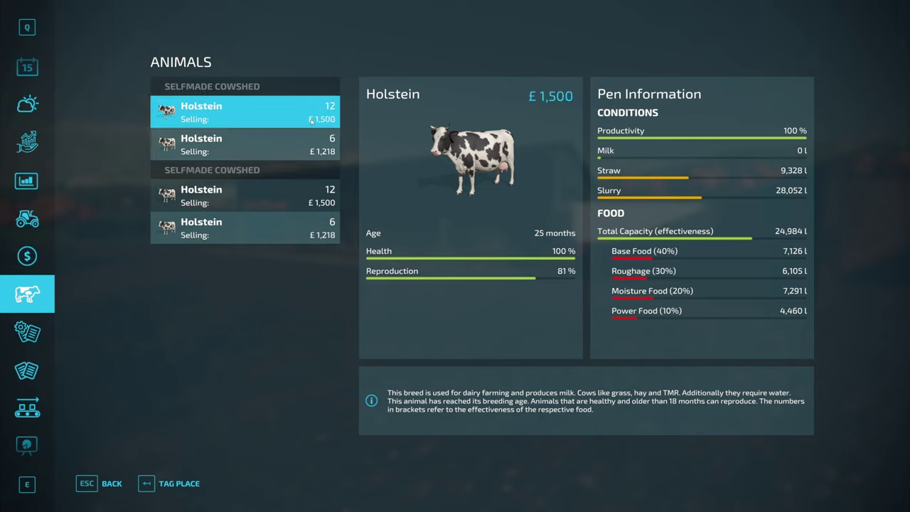
pyautogui.click(306, 139)
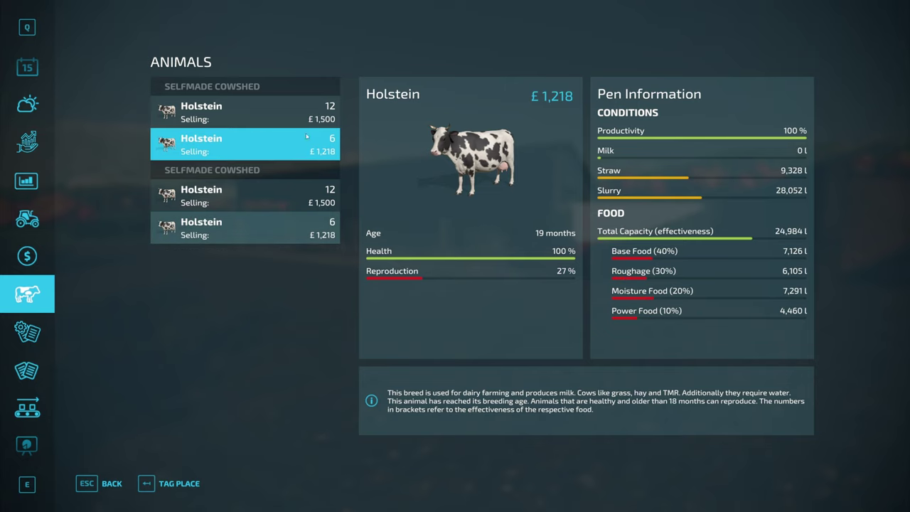
pyautogui.click(302, 121)
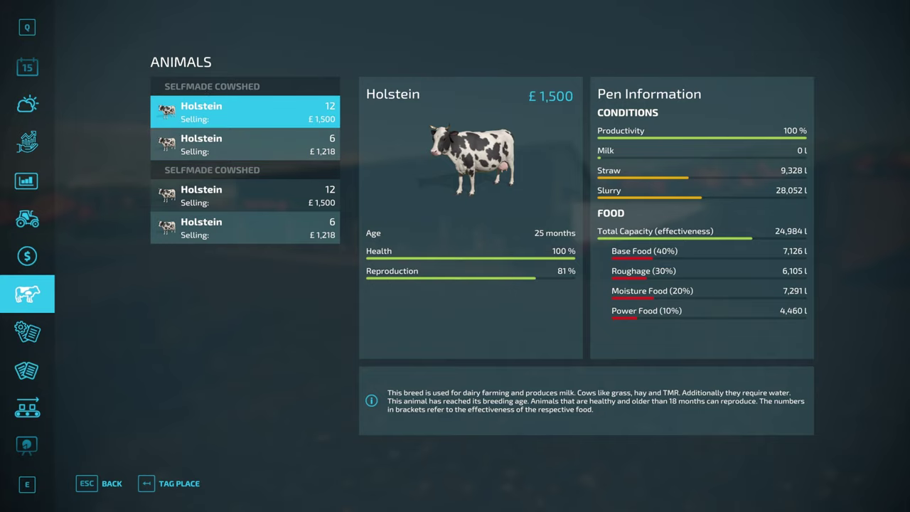
pyautogui.press('Escape')
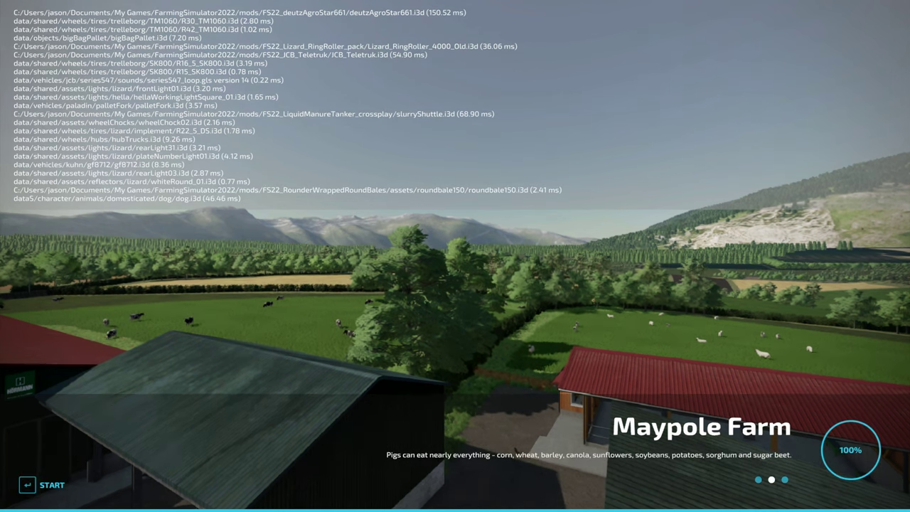
# - Start the reloaded Maypole Farm save with the console log displayed and walk to the yard beside the red tractor
pyautogui.press('Return')
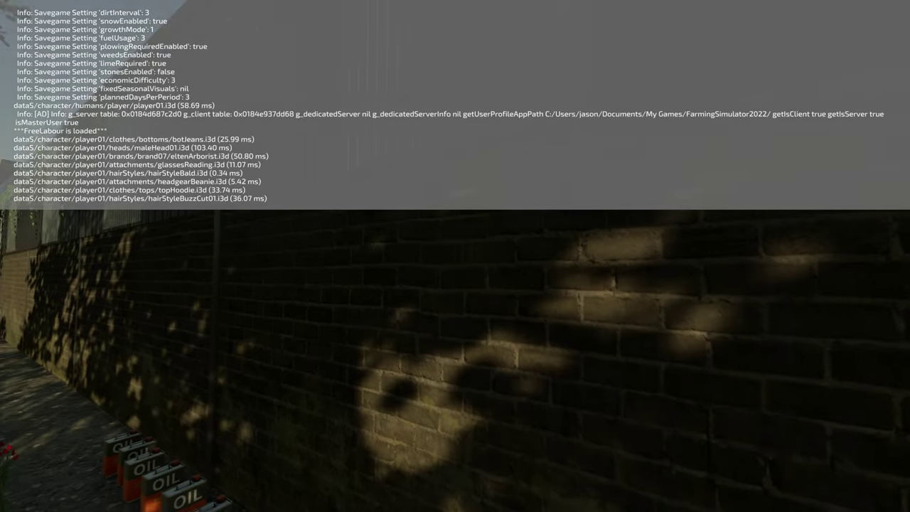
pyautogui.press('w')
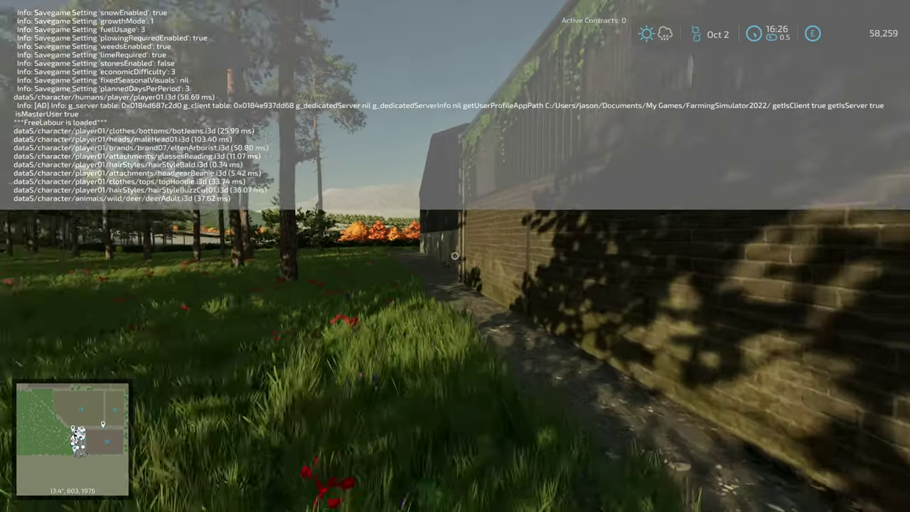
pyautogui.press('w')
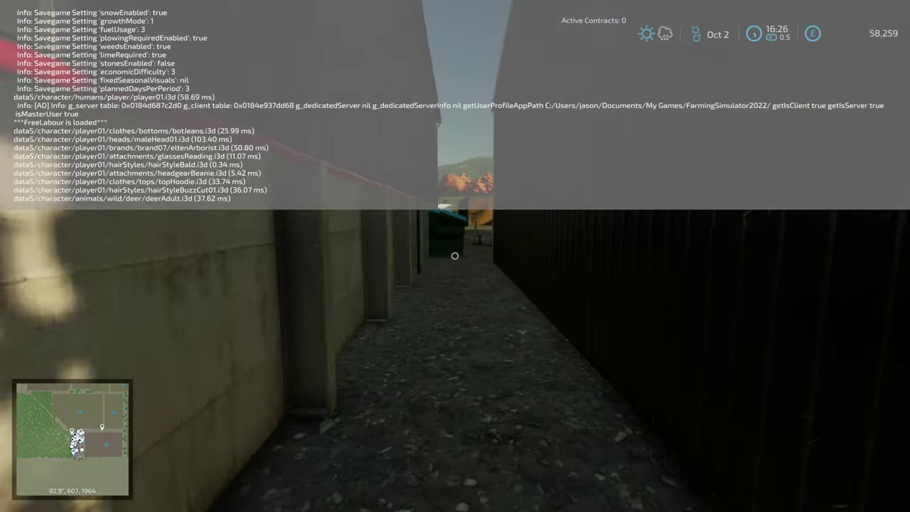
pyautogui.press('w')
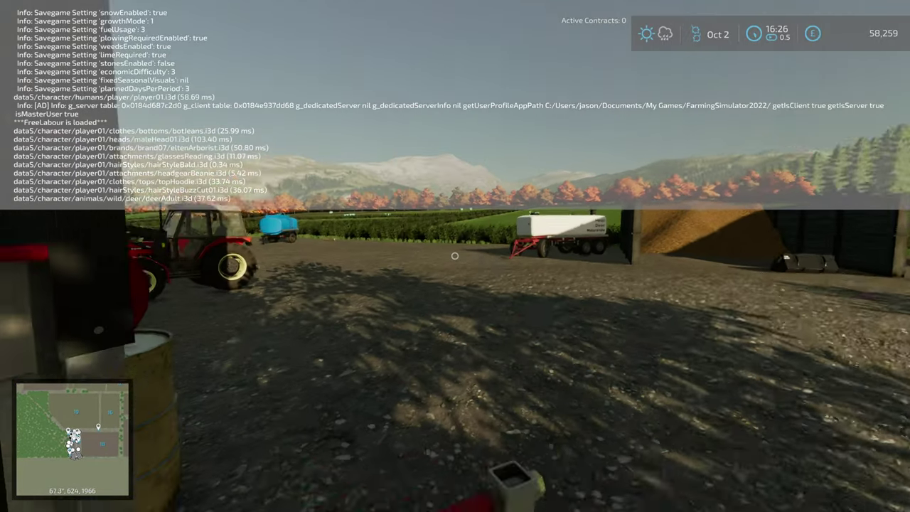
pyautogui.press('w')
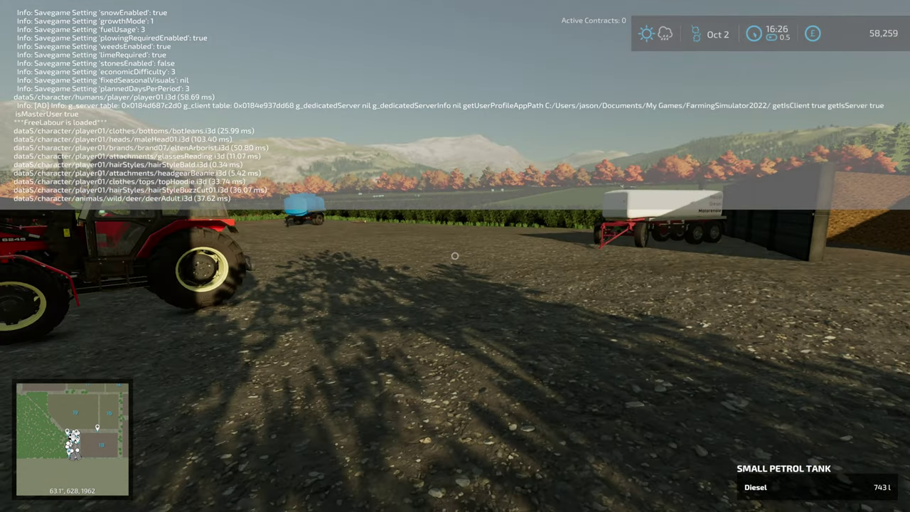
pyautogui.press('Escape')
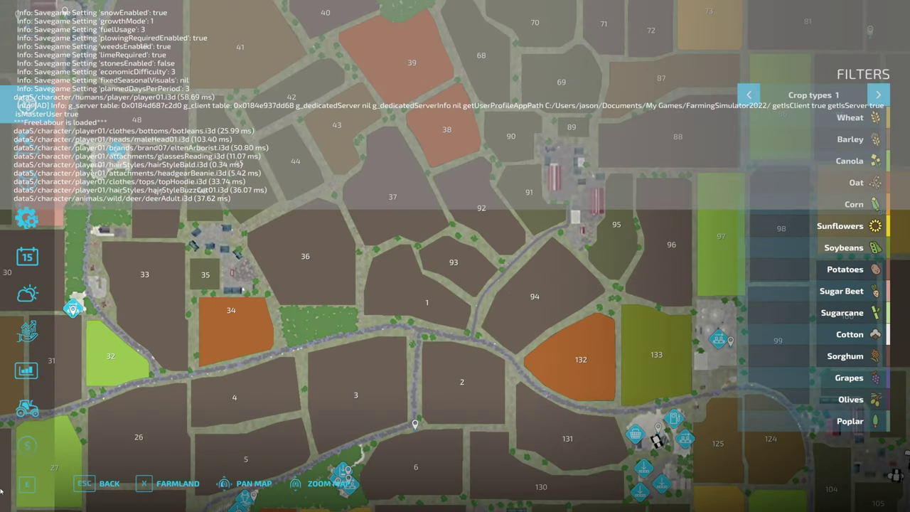
pyautogui.press('Up')
pyautogui.press('Up')
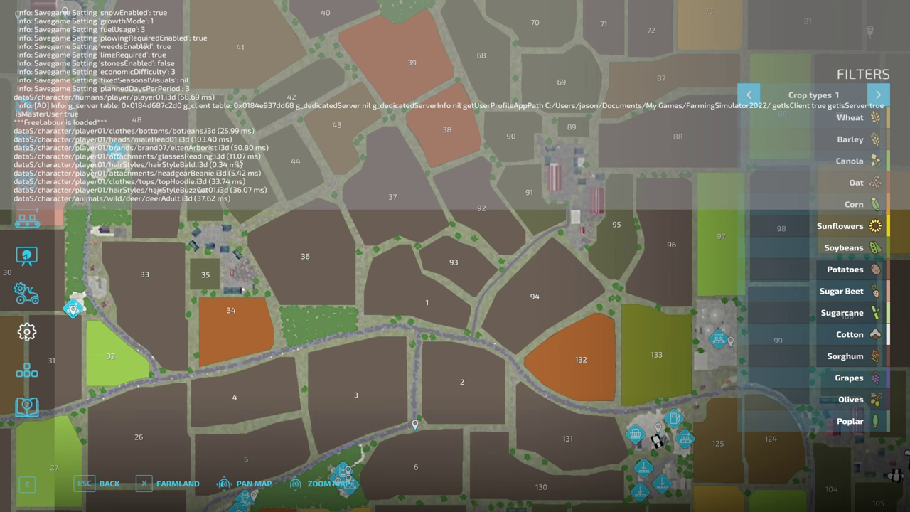
pyautogui.press('Return')
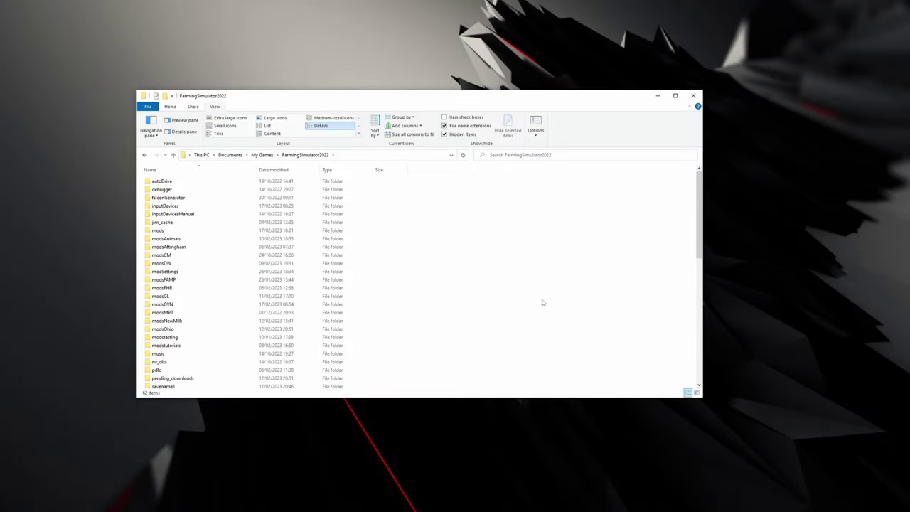
# - Open log.txt from the FarmingSimulator2022 folder in the text editor
pyautogui.scroll(-9, 371, 304)
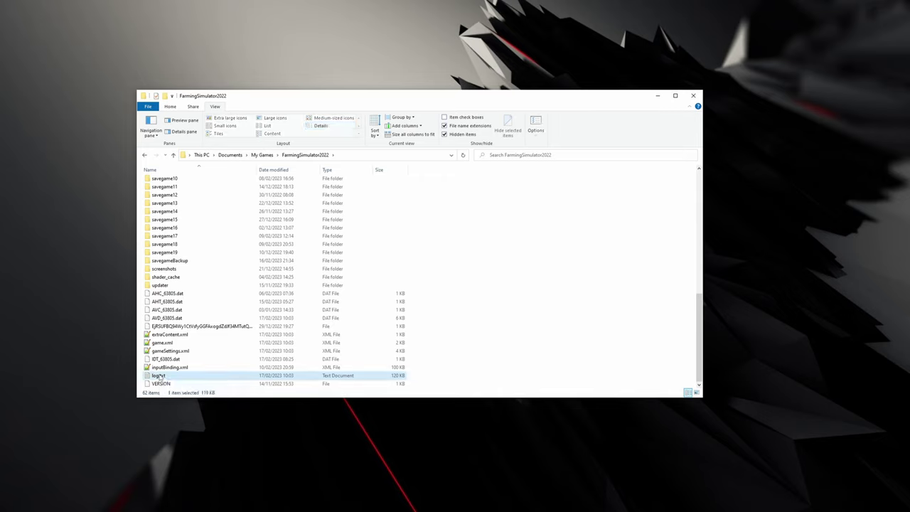
pyautogui.rightClick(158, 376)
pyautogui.moveTo(242, 270)
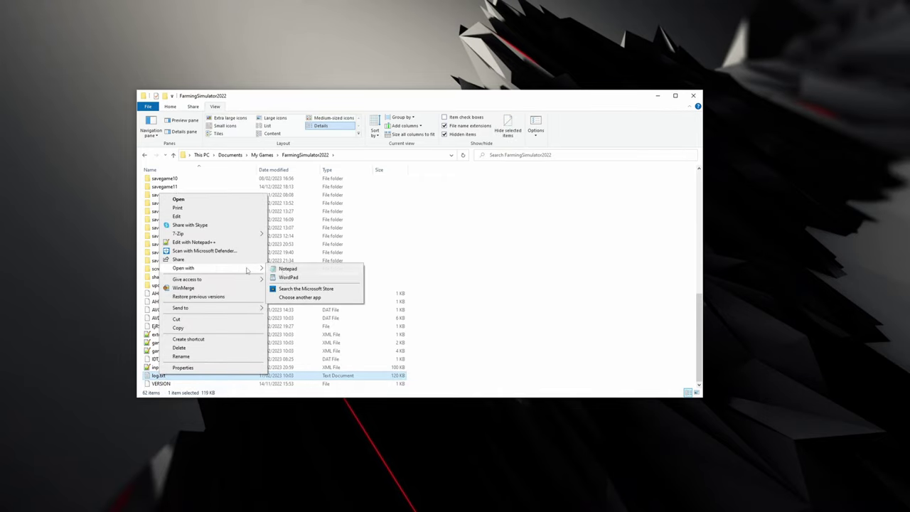
pyautogui.click(279, 269)
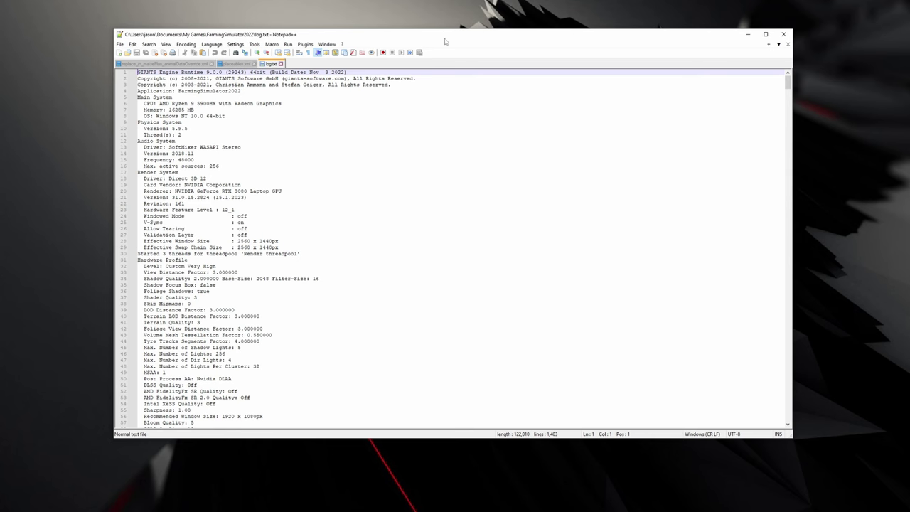
# - Search log.txt for "error" and advance to the next match
pyautogui.moveTo(442, 33); pyautogui.dragTo(493, 24)
pyautogui.click(579, 168)
pyautogui.hotkey('ctrl', 'f')
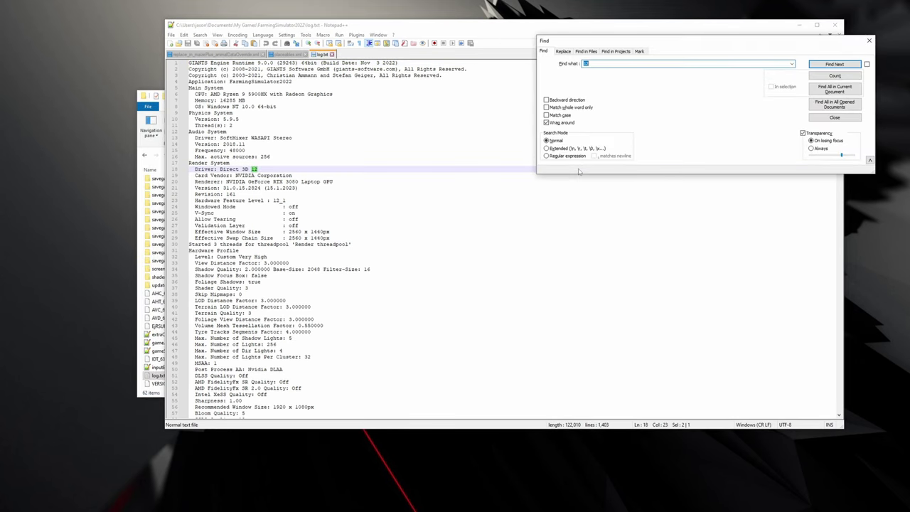
pyautogui.write('error')
pyautogui.press('Return')
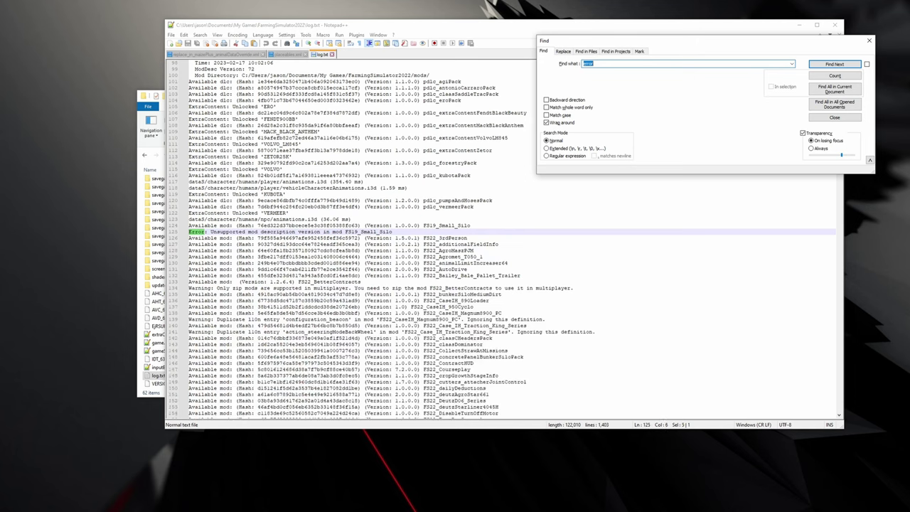
pyautogui.click(829, 65)
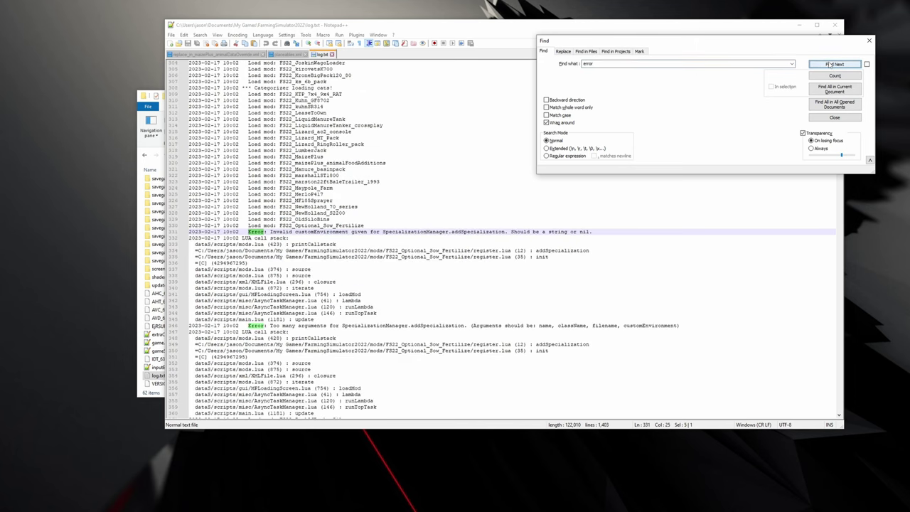
# - Advance through the "error" matches to the failed animals.xml entry and select its FS22_Maypole_Farm/mapUS/animals.xml path
pyautogui.click(830, 65)
pyautogui.click(829, 64)
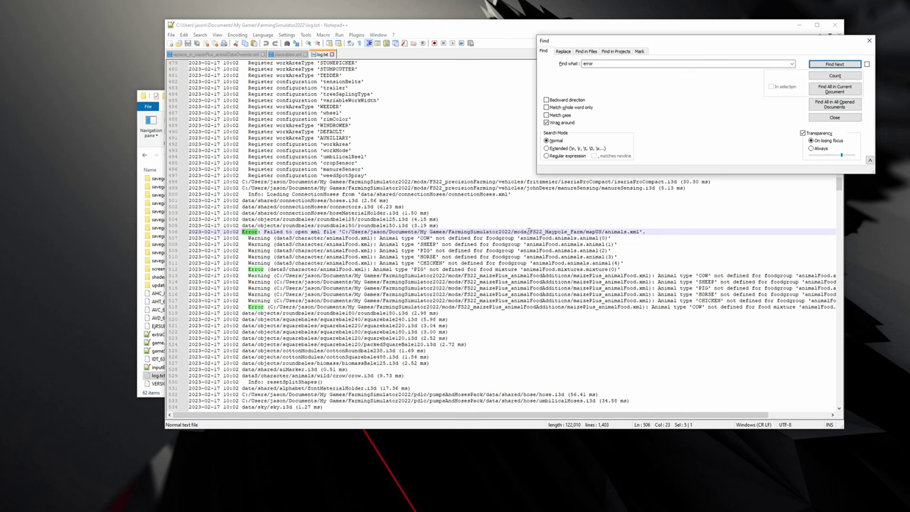
pyautogui.moveTo(528, 231); pyautogui.dragTo(630, 230)
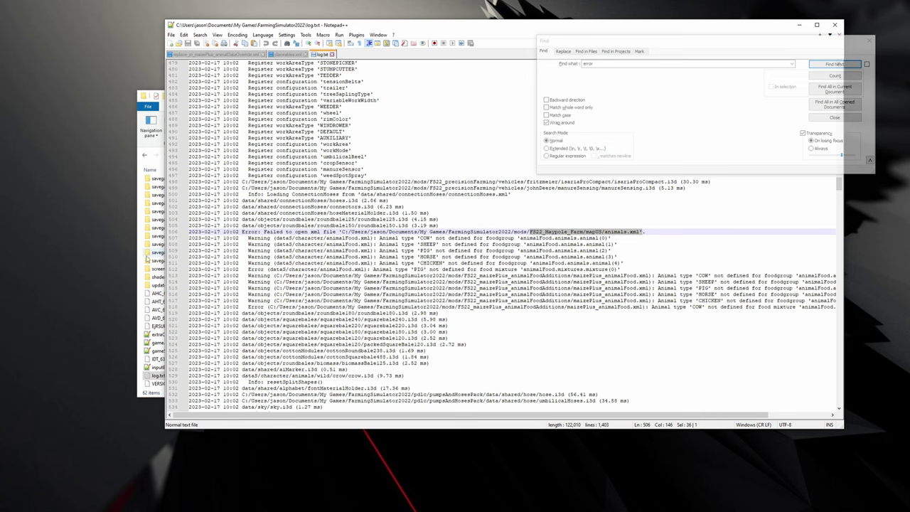
# - Switch to File Explorer and open FS22_Maypole_Farm.zip from the mods folder
pyautogui.click(147, 260)
pyautogui.scroll(3, 170, 249)
pyautogui.scroll(-1, 170, 249)
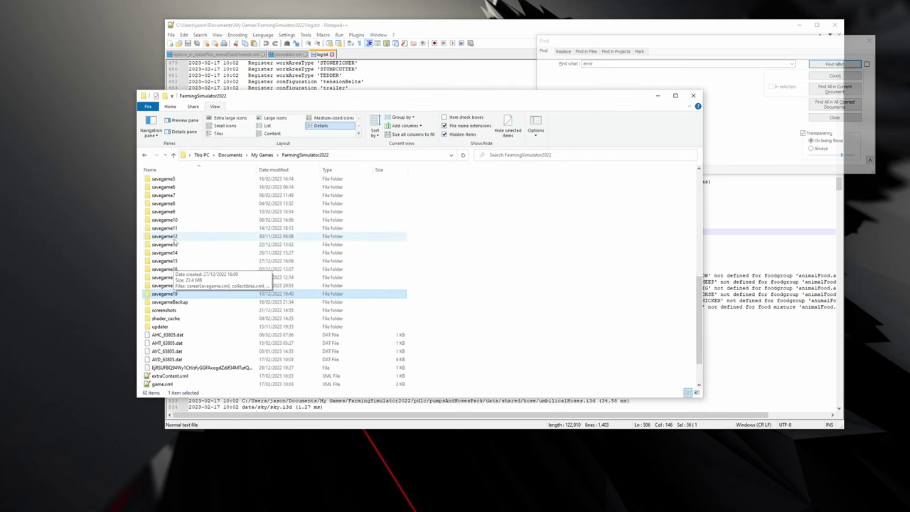
pyautogui.scroll(10, 174, 243)
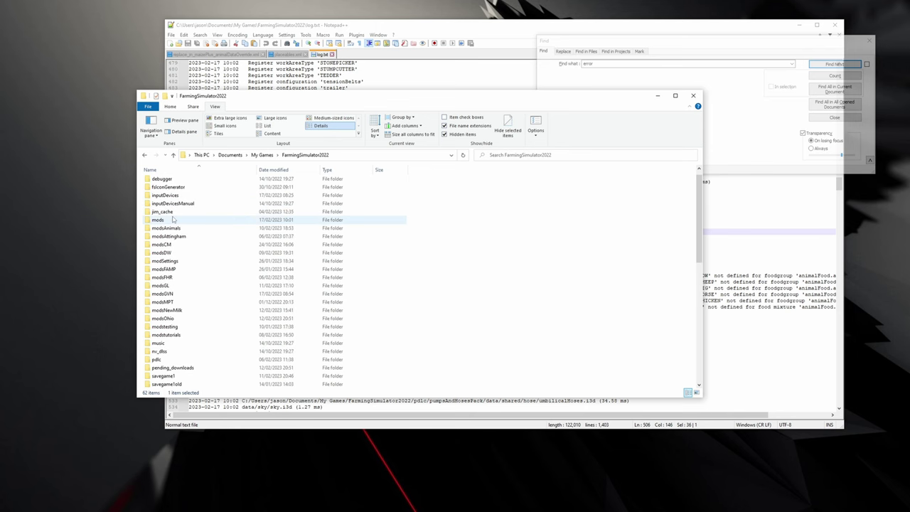
pyautogui.doubleClick(172, 221)
pyautogui.scroll(-5, 199, 298)
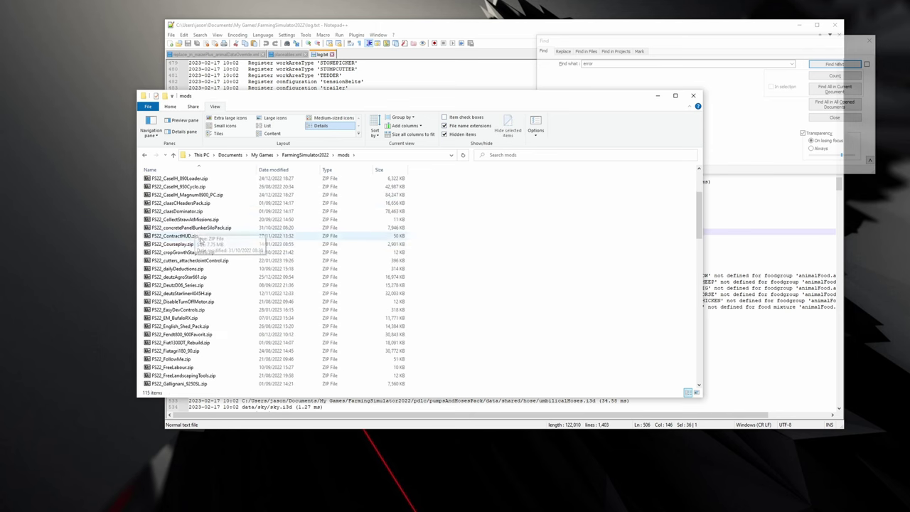
pyautogui.scroll(-10, 206, 310)
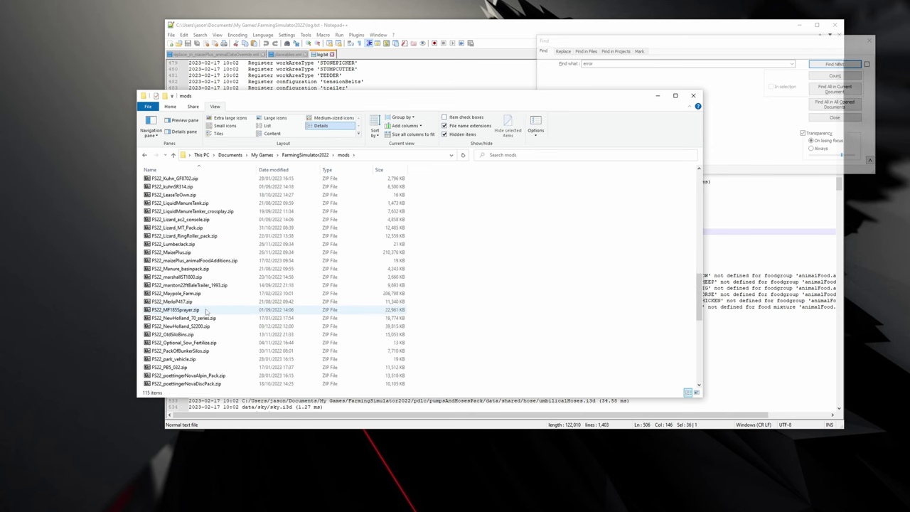
pyautogui.doubleClick(174, 292)
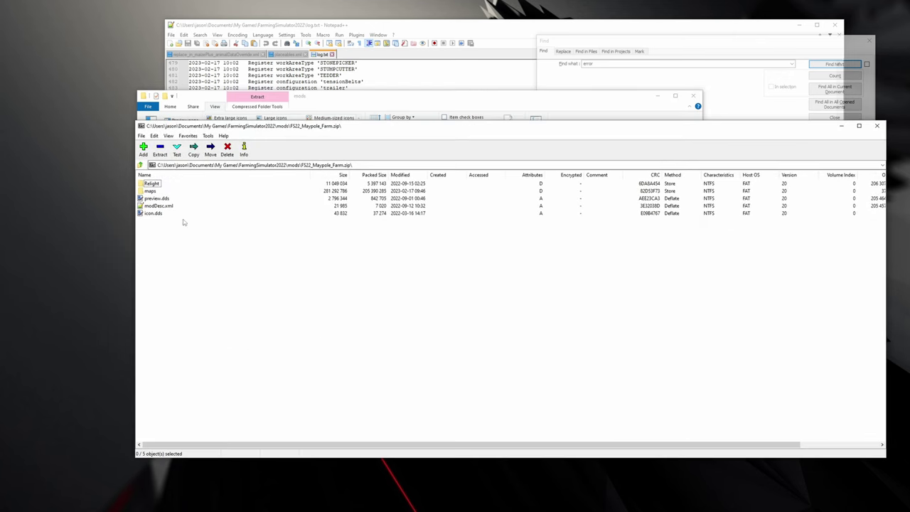
# - Open map.xml from the archive's maps/mapUS folder in the text editor
pyautogui.doubleClick(151, 191)
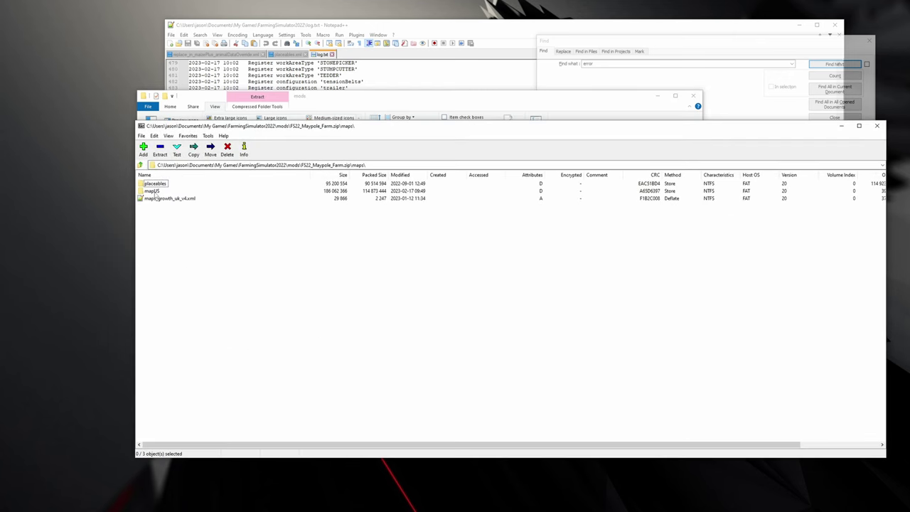
pyautogui.doubleClick(152, 191)
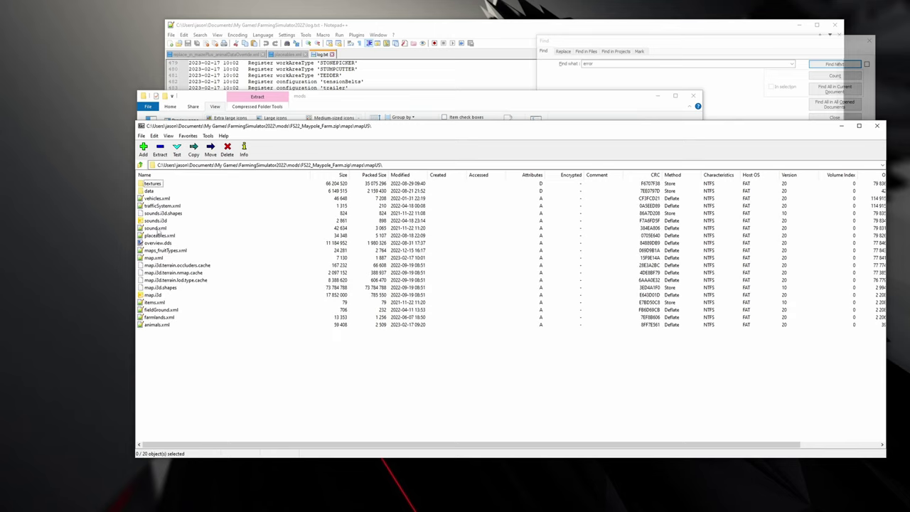
pyautogui.doubleClick(154, 257)
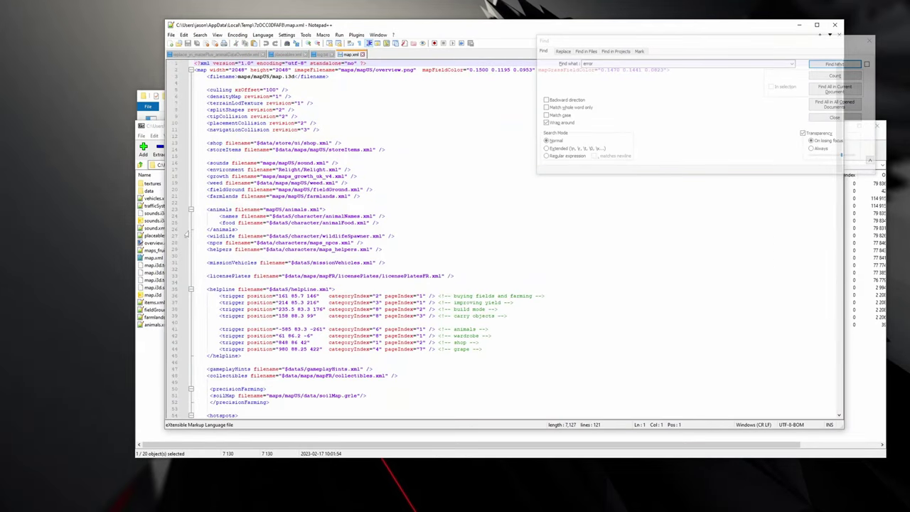
# - Prefix the animals filename in map.xml with "maps/" copied from the sounds entry, making it maps/mapUS/animals.xml, and save the file
pyautogui.click(266, 208)
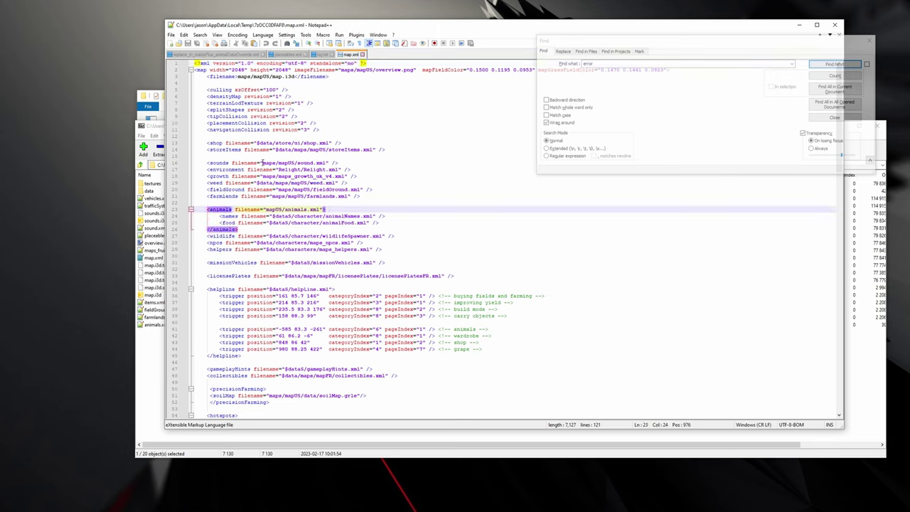
pyautogui.moveTo(263, 163); pyautogui.dragTo(276, 162)
pyautogui.hotkey('ctrl', 'c')
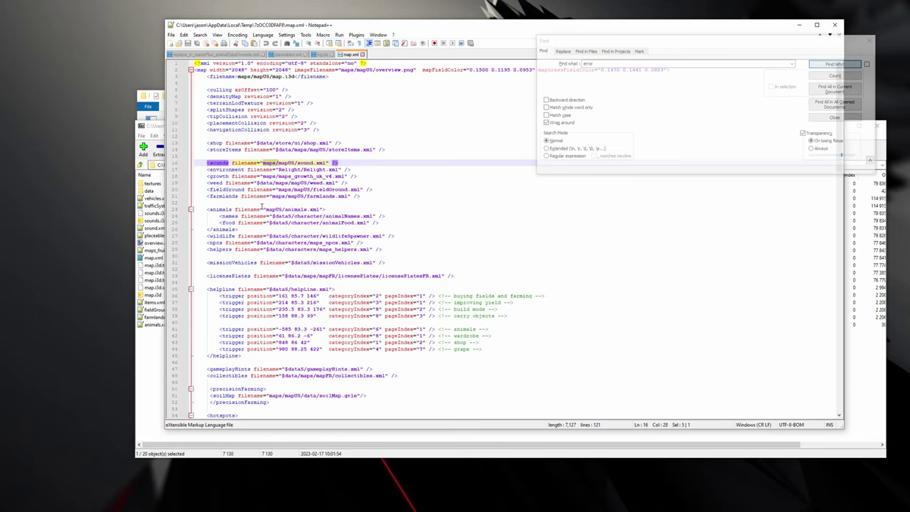
pyautogui.click(265, 209)
pyautogui.hotkey('ctrl', 'v')
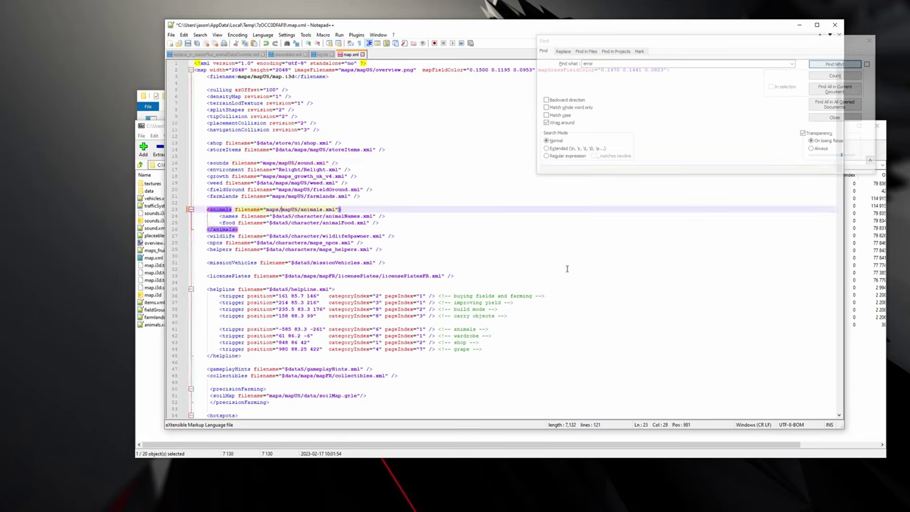
pyautogui.hotkey('ctrl', 's')
pyautogui.click(563, 262)
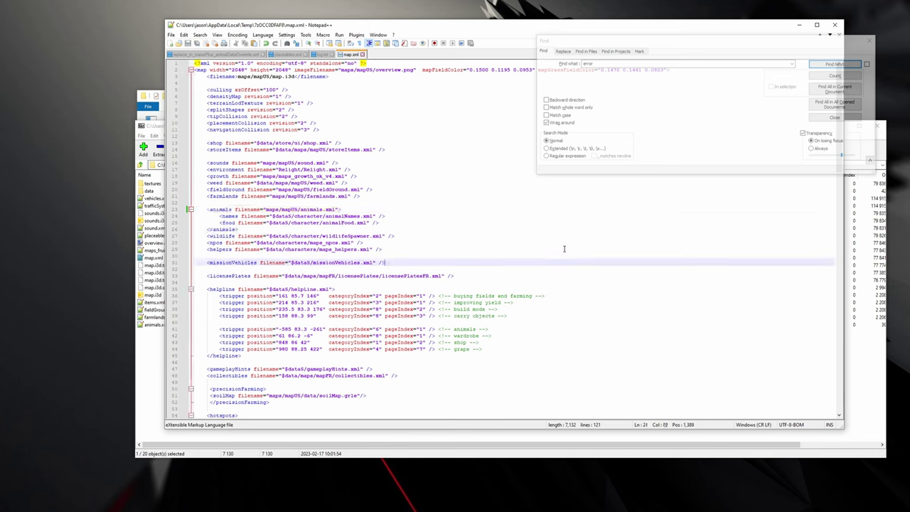
# - Close the Find dialog and the text editor, and update FS22_Maypole_Farm.zip with the edited map.xml
pyautogui.click(866, 36)
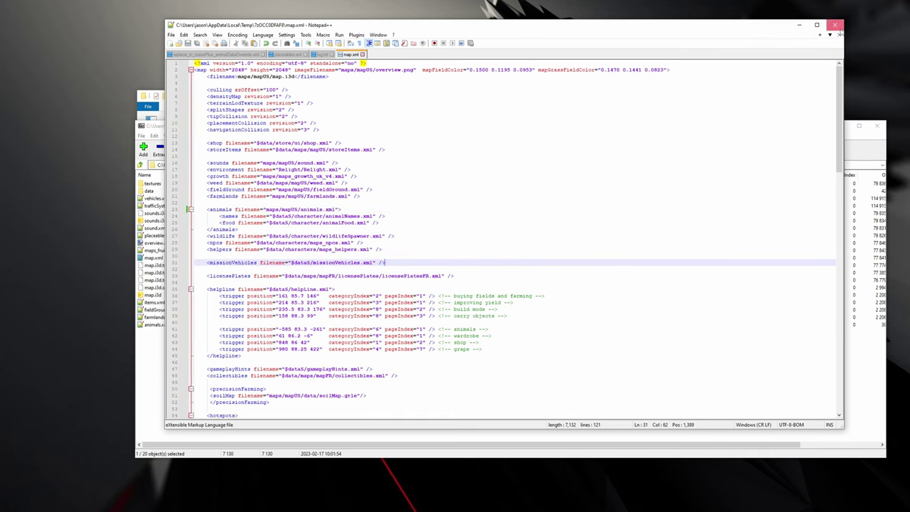
pyautogui.click(835, 25)
pyautogui.click(461, 278)
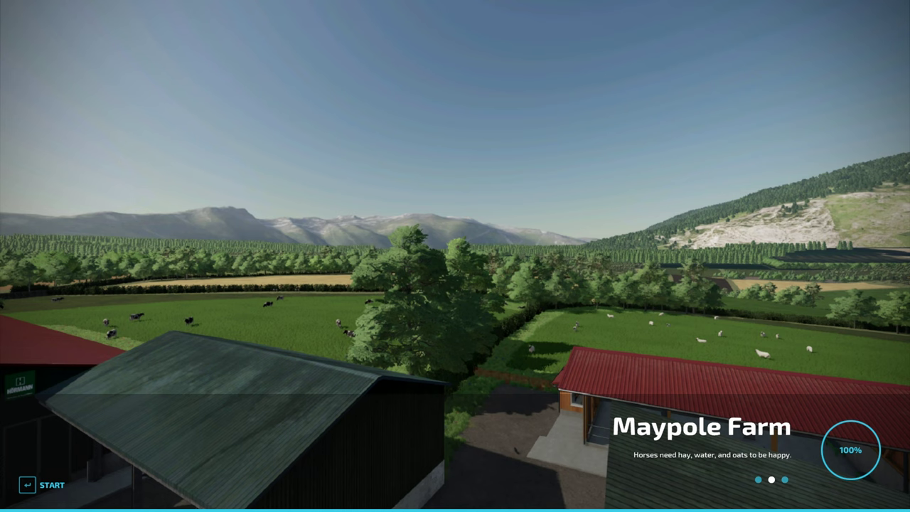
# - Start the reloaded Maypole Farm save and walk between the buildings to the yard facing the cowsheds
pyautogui.press('Return')
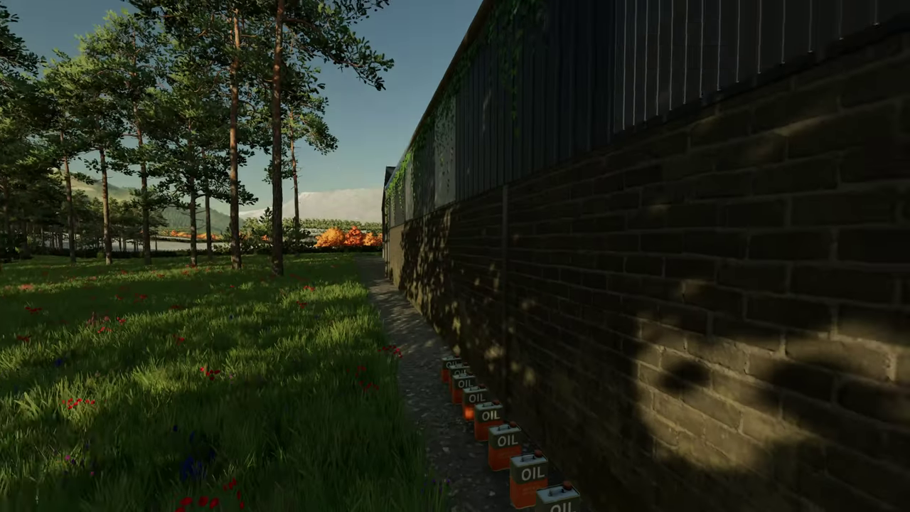
pyautogui.press('w')
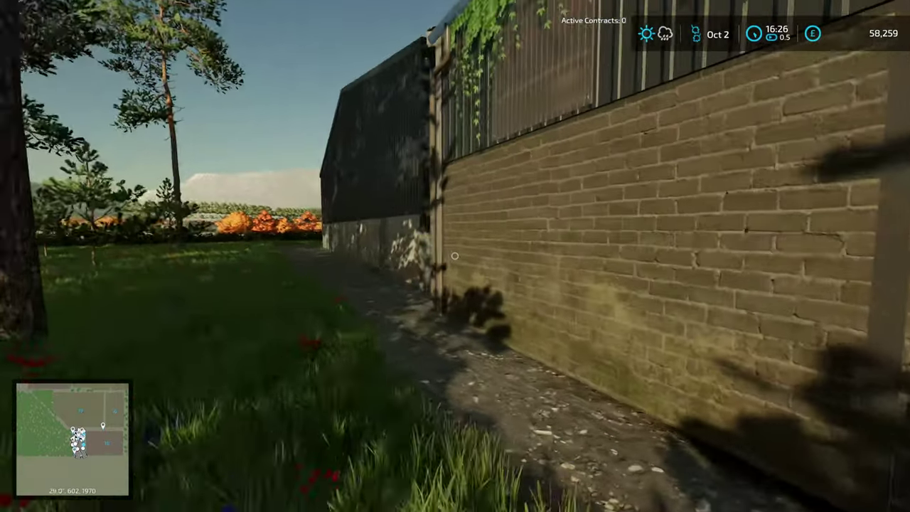
pyautogui.press('w')
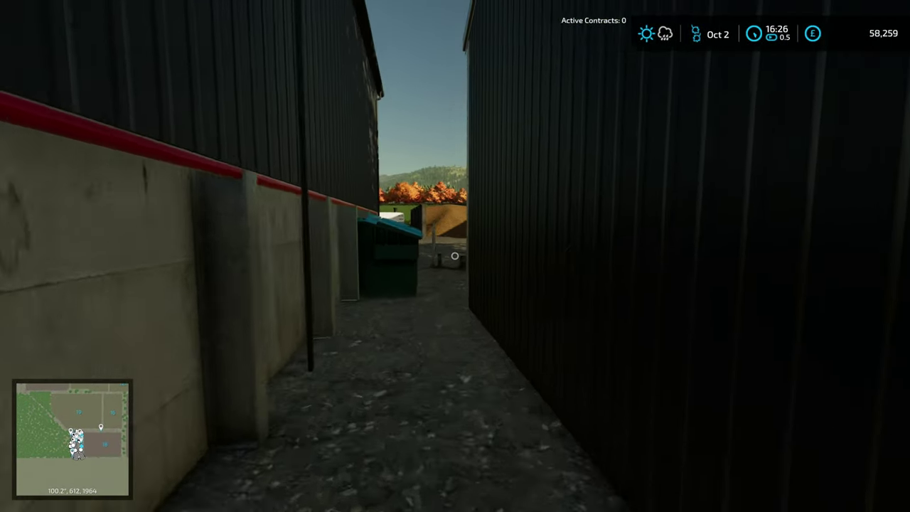
pyautogui.press('w')
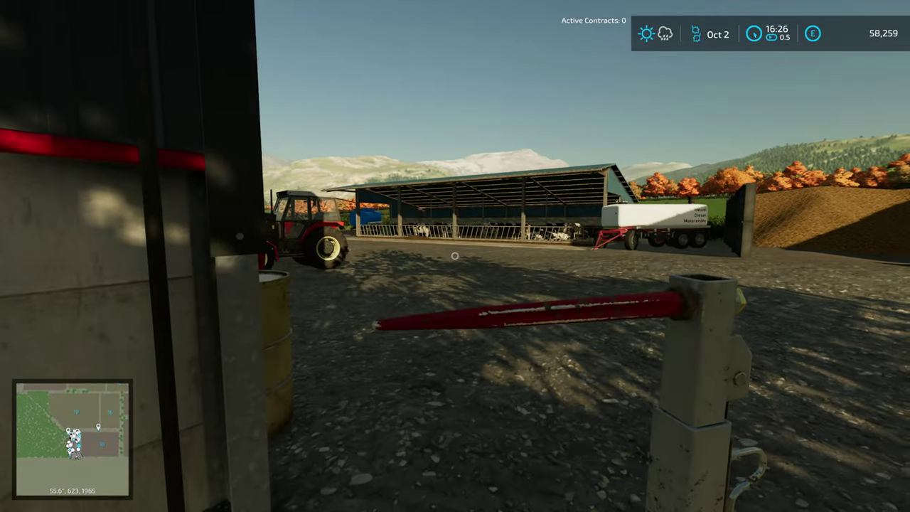
pyautogui.moveTo(455, 256)
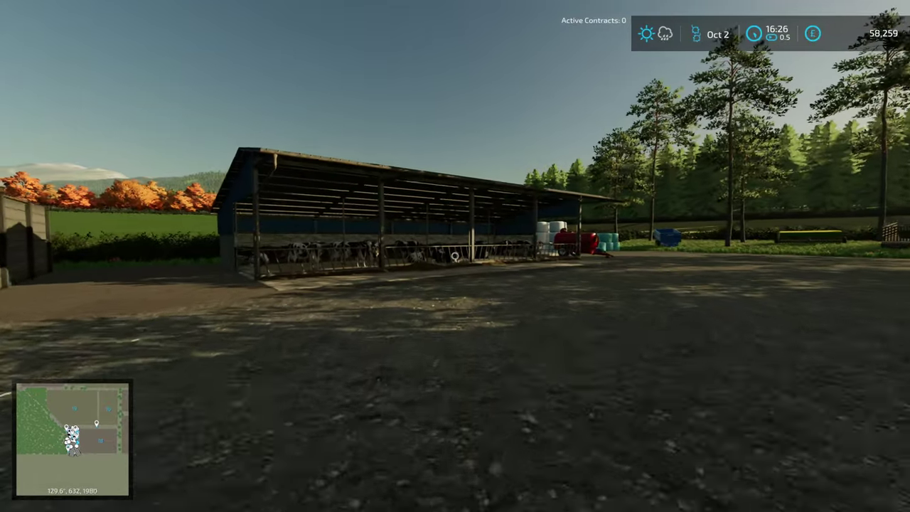
# - Walk up to the cowshed beside the red tanker and check its cows and the Selfmade Cowshed information
pyautogui.press('w')
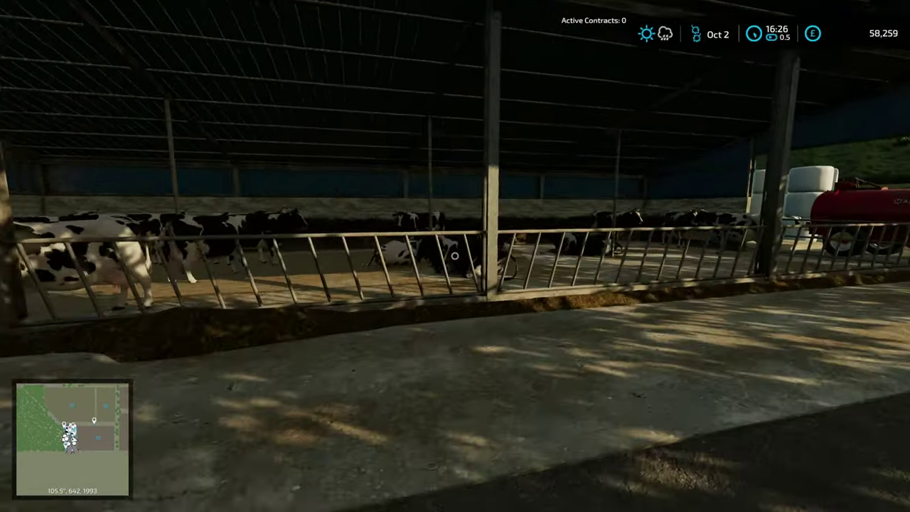
pyautogui.press('w')
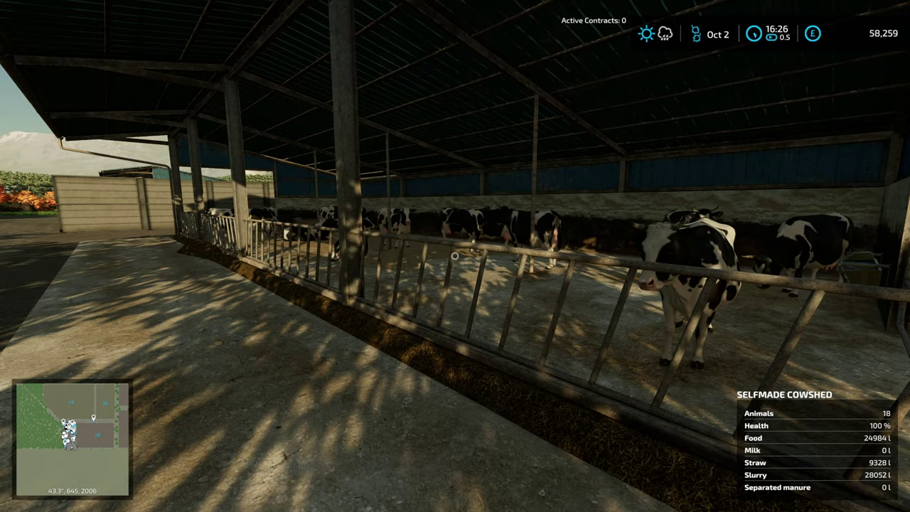
pyautogui.press('w')
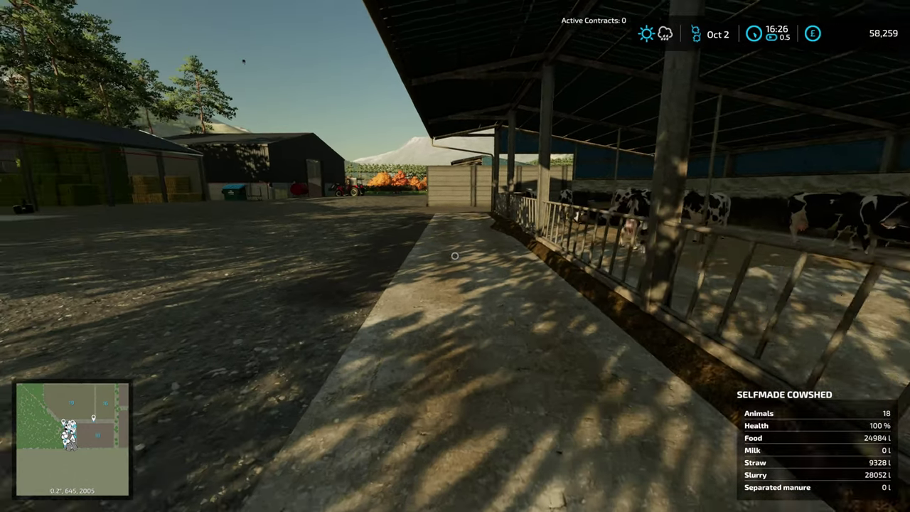
# - Walk past the manure heap extension to the other Selfmade Cowshed and check its cows and information
pyautogui.press('w')
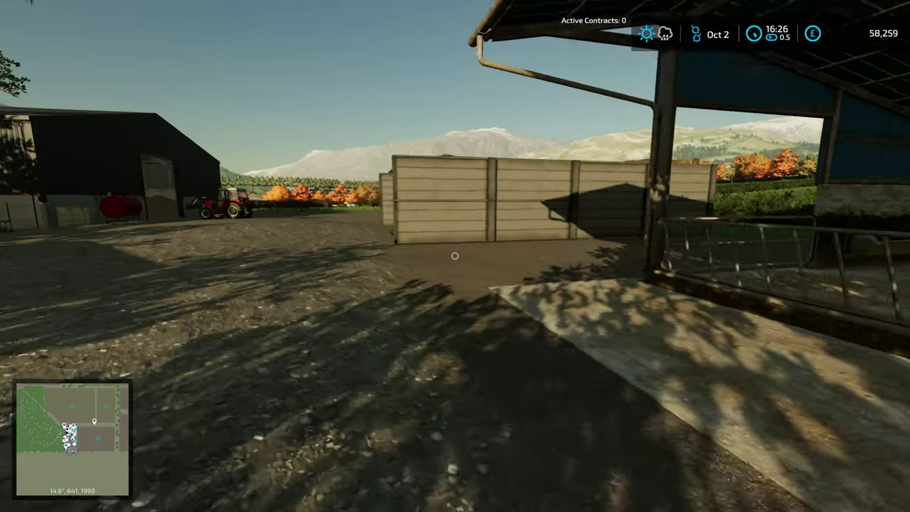
pyautogui.press('w')
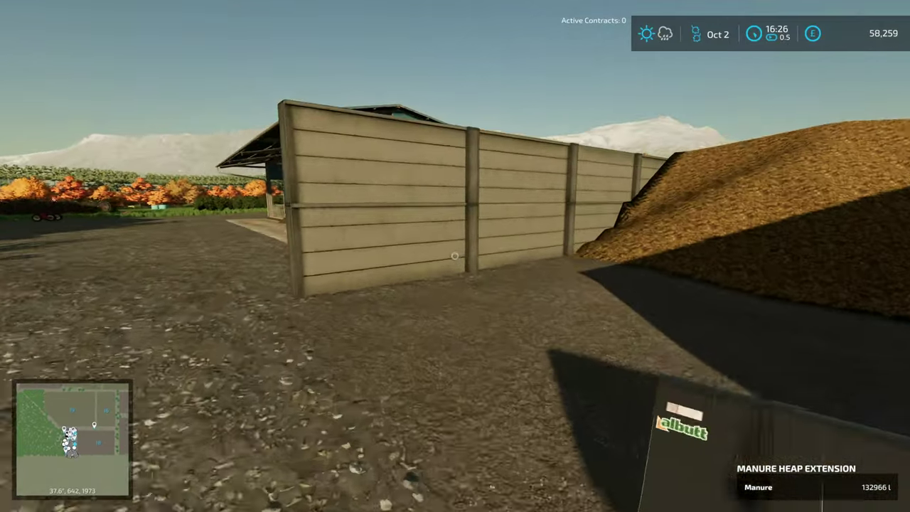
pyautogui.press('w')
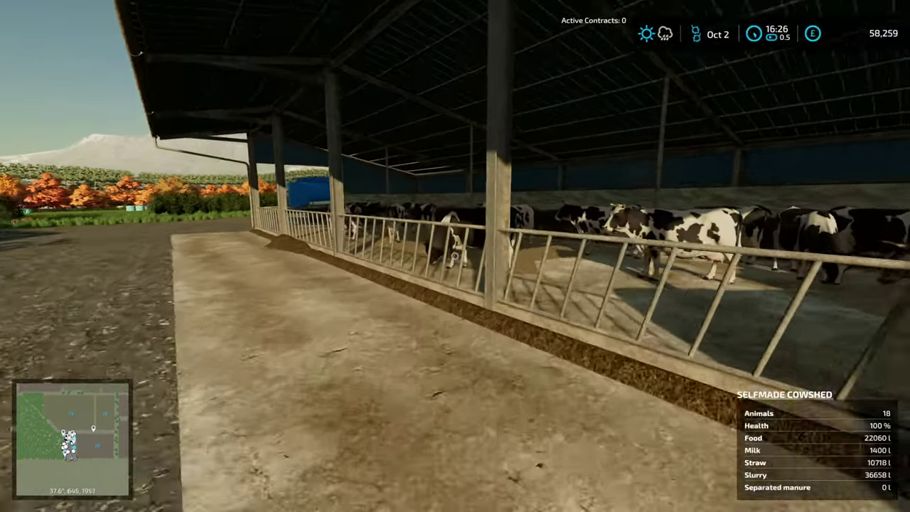